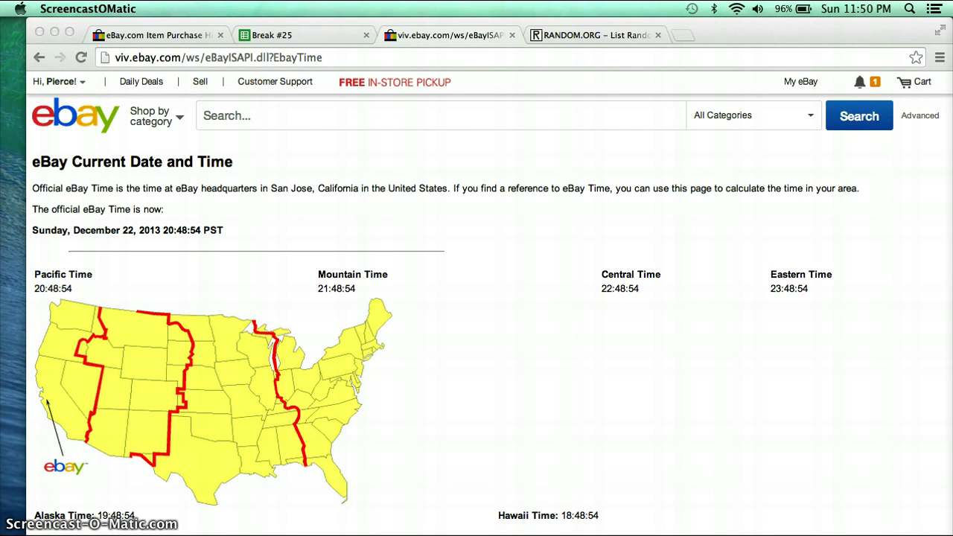
# - Reload the eBay official time page in Chrome so it reads December 22, 2013 20:49:58 PST
pyautogui.click(80, 58)
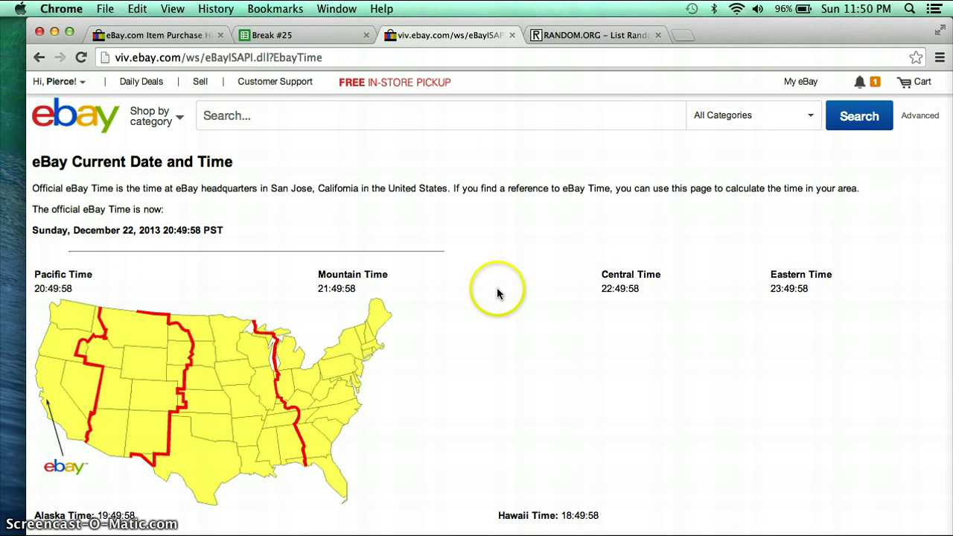
# - Open the Break #25 sheet and check the buyers in column C down to C12
pyautogui.click(303, 37)
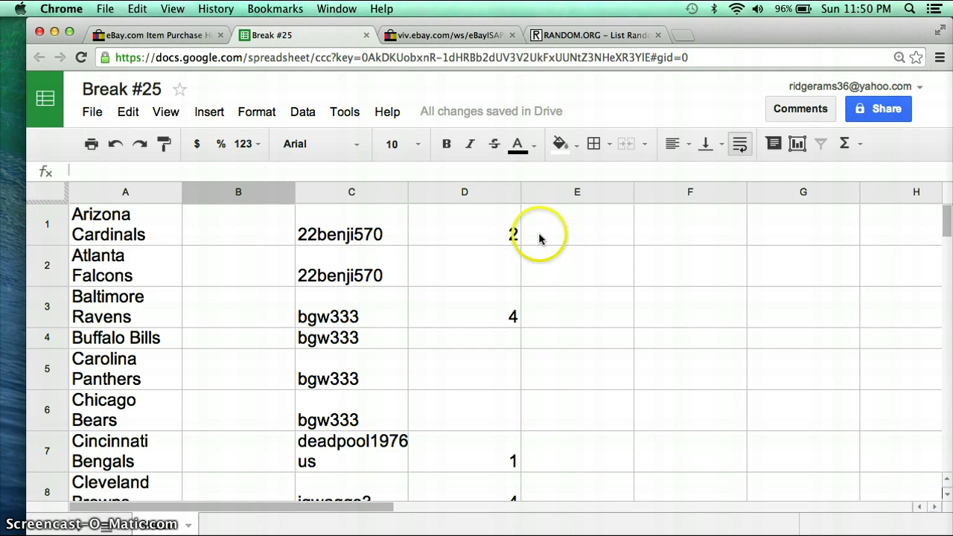
pyautogui.click(362, 301)
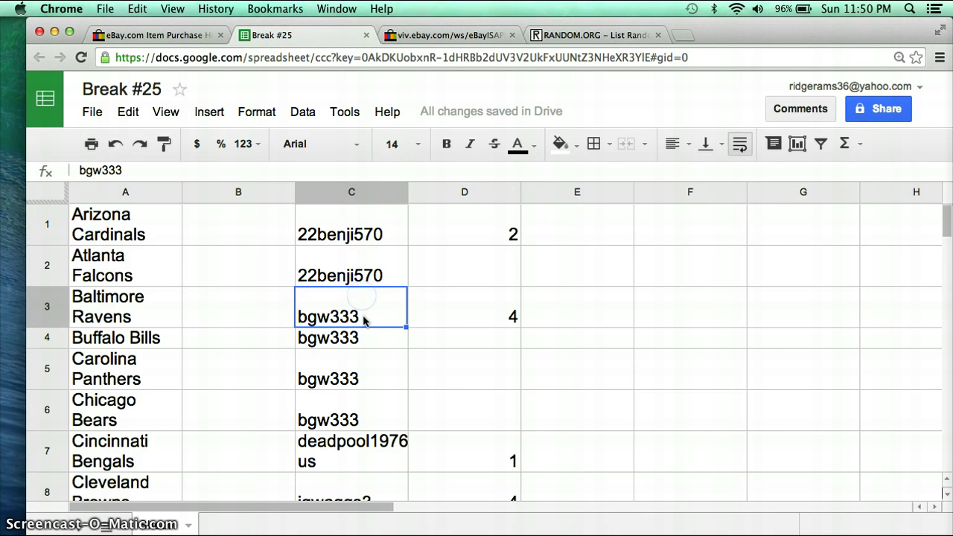
pyautogui.click(372, 305)
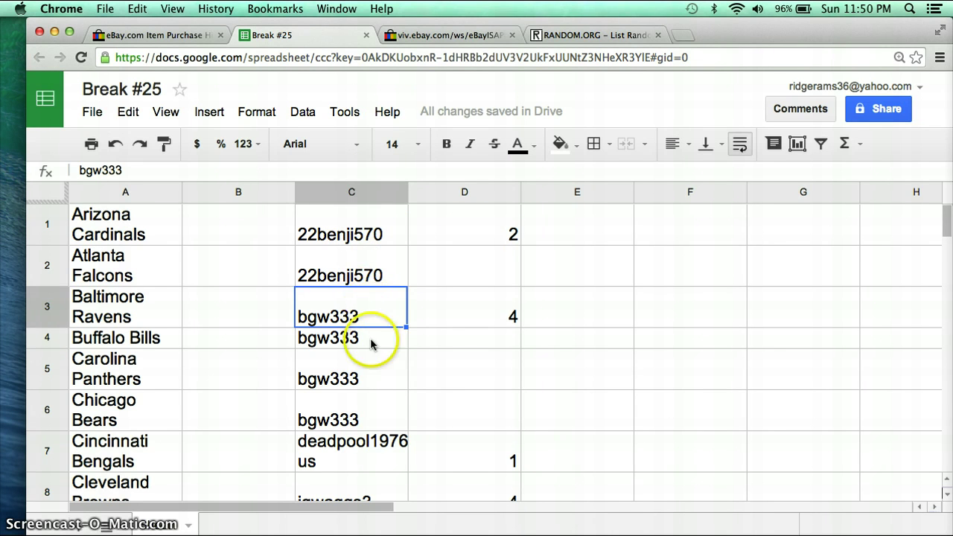
pyautogui.click(352, 448)
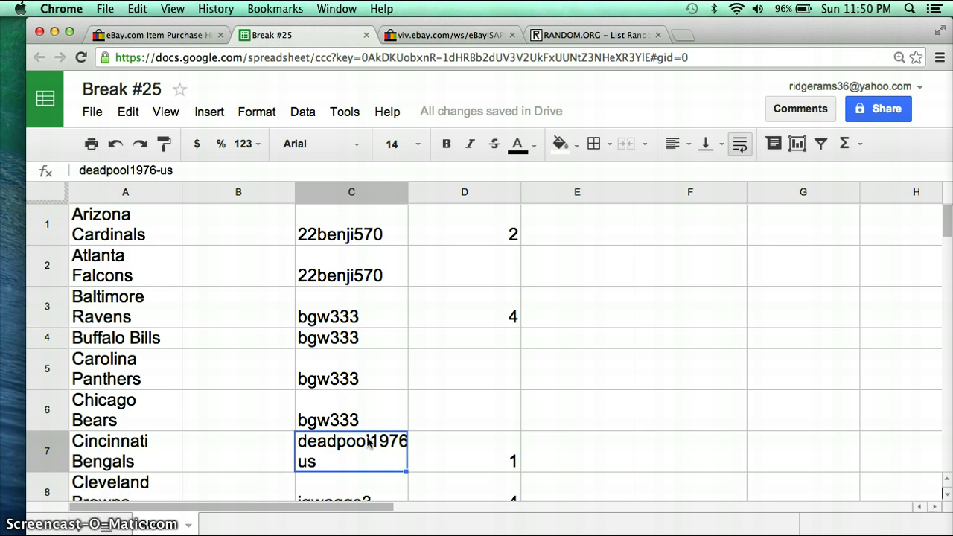
pyautogui.scroll(-2, 367, 441)
pyautogui.click(366, 408)
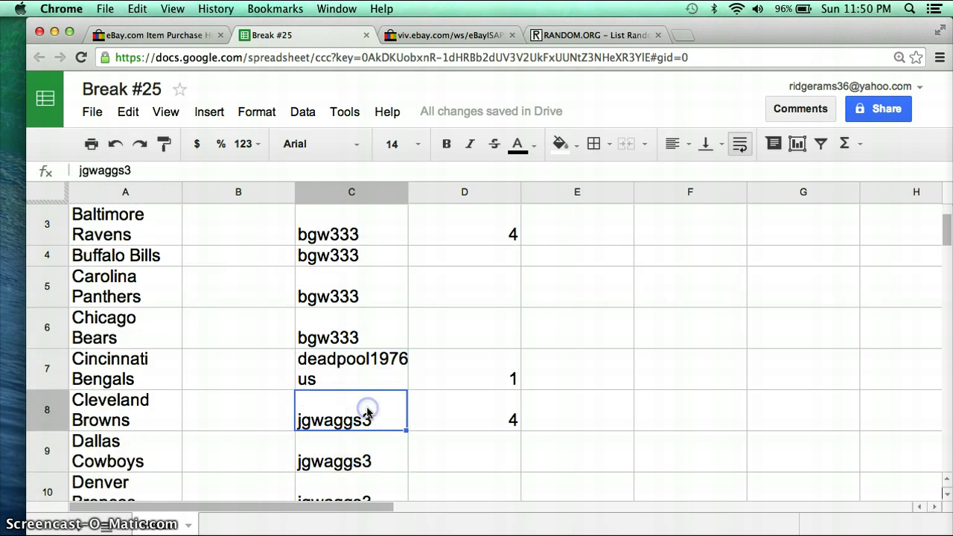
pyautogui.scroll(-5, 367, 412)
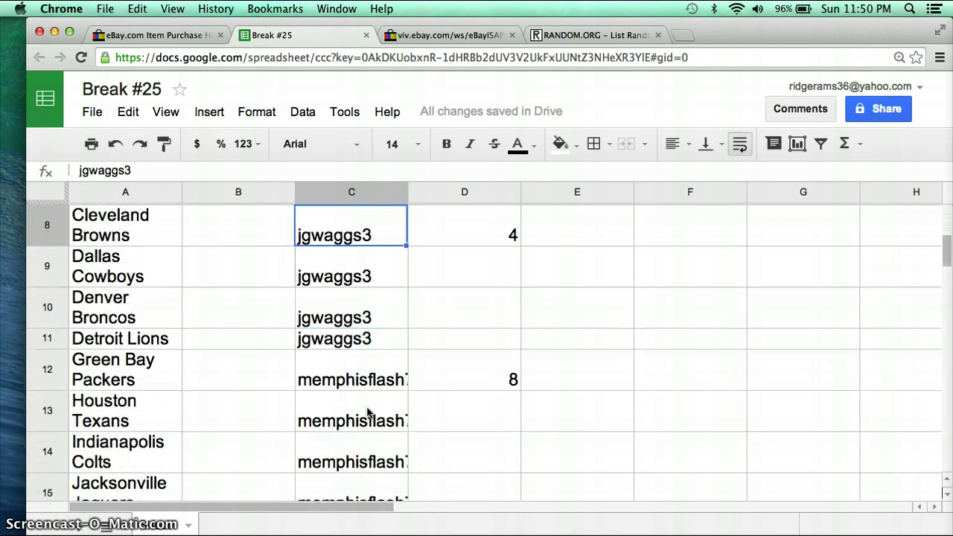
pyautogui.click(361, 383)
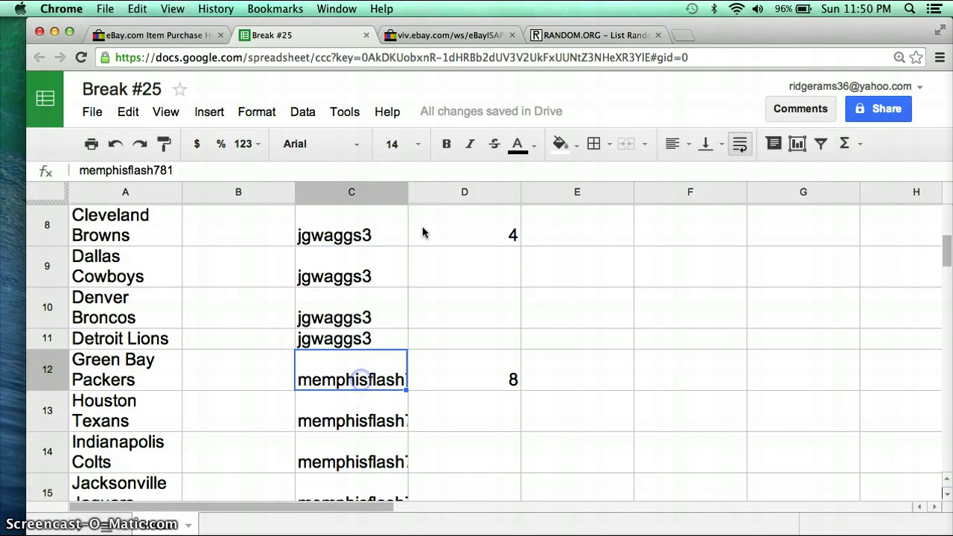
# - Widen column C so the longest buyer username fits
pyautogui.click(410, 197)
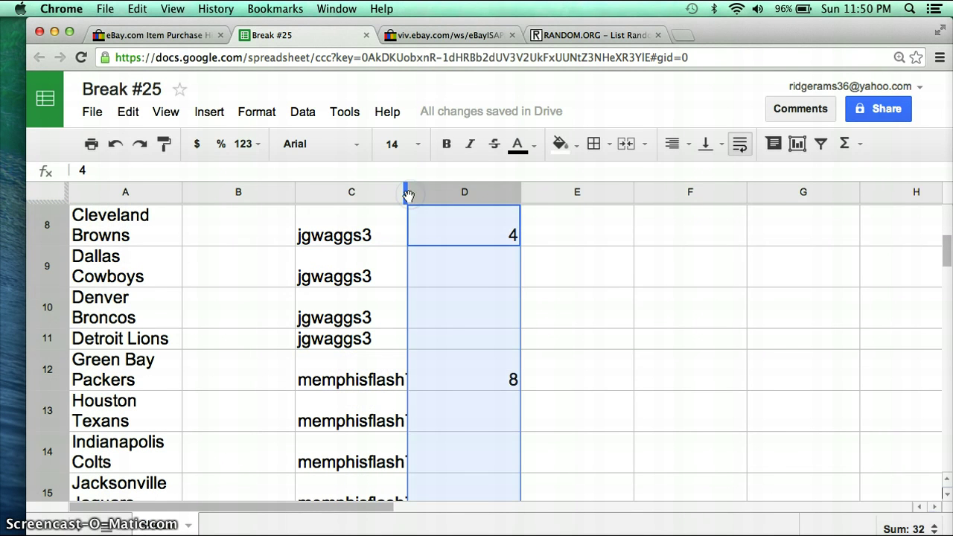
pyautogui.moveTo(407, 193); pyautogui.dragTo(449, 194)
pyautogui.click(409, 381)
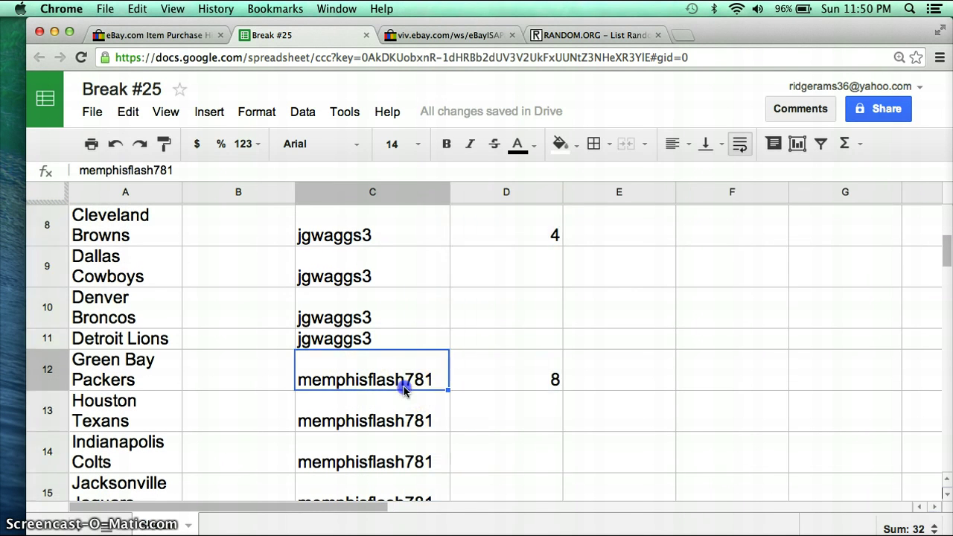
# - Check the buyers in C20, C22 and C25, then select all 32 buyer names in column C
pyautogui.scroll(-3, 405, 390)
pyautogui.scroll(-1, 405, 390)
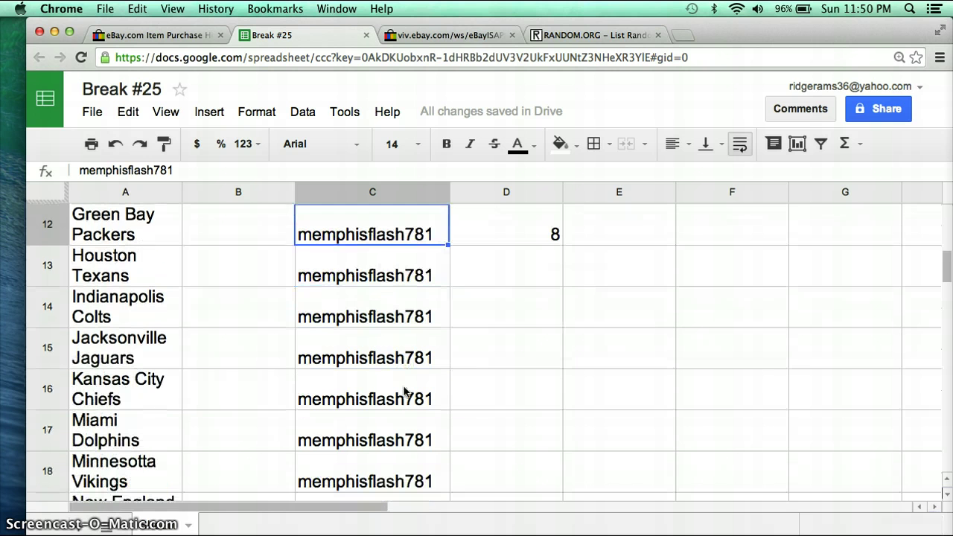
pyautogui.scroll(-4, 405, 390)
pyautogui.click(403, 391)
pyautogui.scroll(-3, 402, 390)
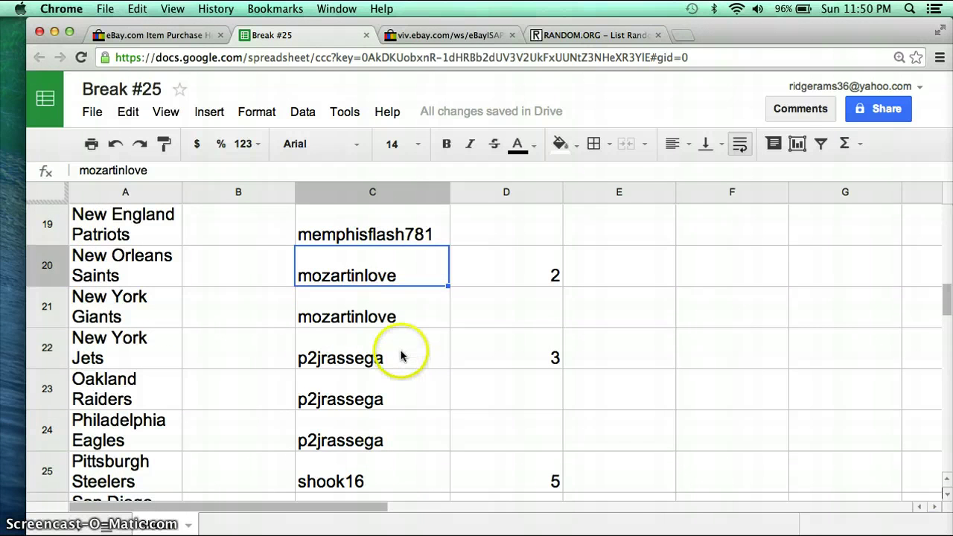
pyautogui.click(400, 356)
pyautogui.scroll(-3, 400, 356)
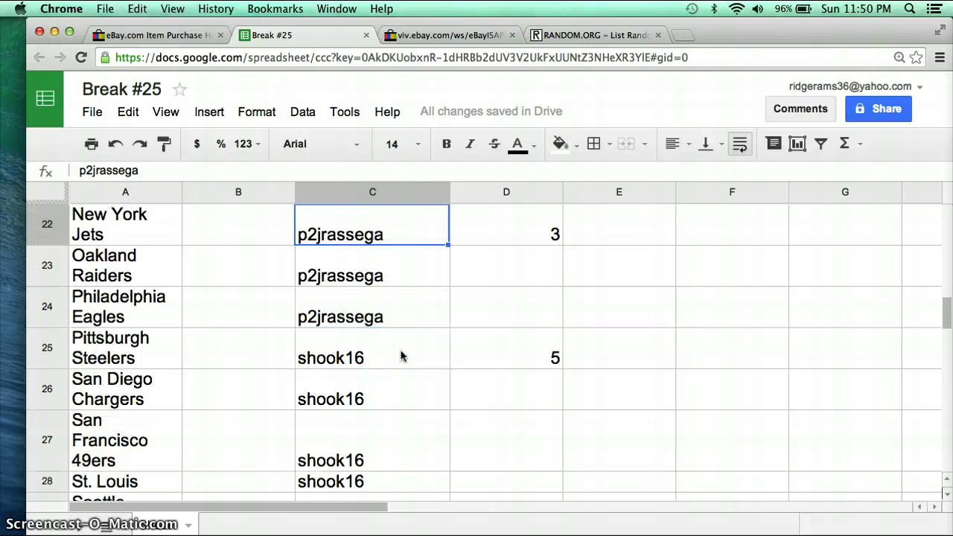
pyautogui.click(400, 356)
pyautogui.scroll(-3, 400, 356)
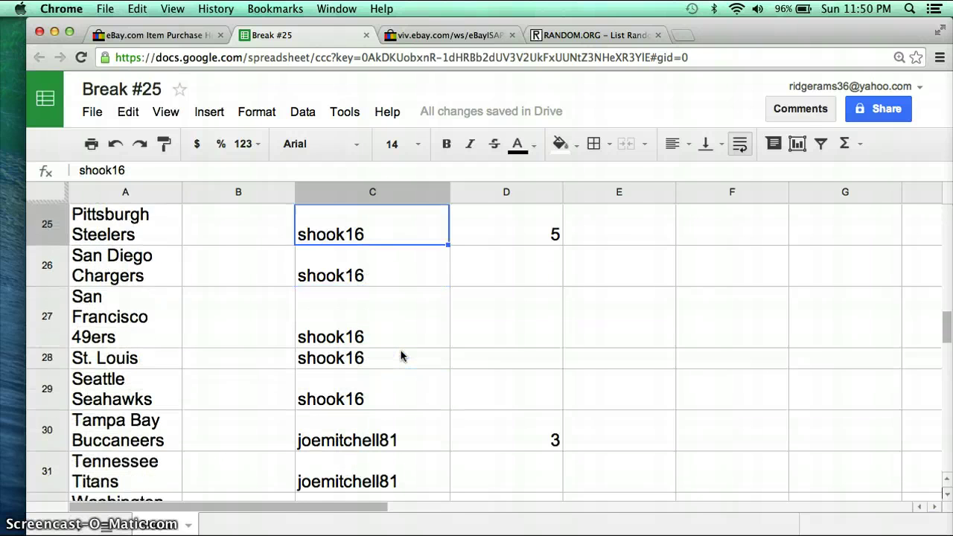
pyautogui.scroll(-1, 402, 356)
pyautogui.click(395, 382)
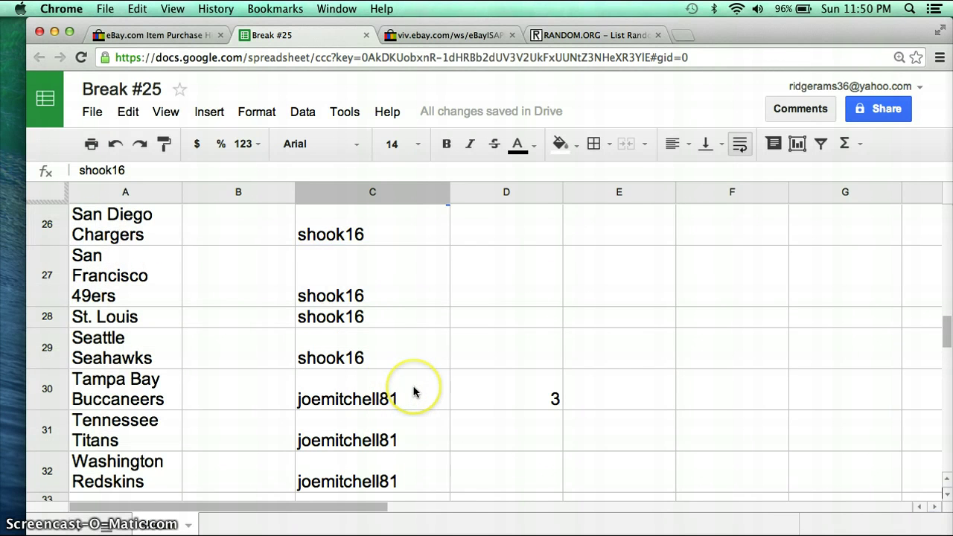
pyautogui.scroll(-3, 413, 391)
pyautogui.moveTo(384, 358)
pyautogui.mouseDown()
pyautogui.moveTo(378, 191)
pyautogui.moveTo(357, 90)
pyautogui.moveTo(354, 221)
pyautogui.mouseUp()
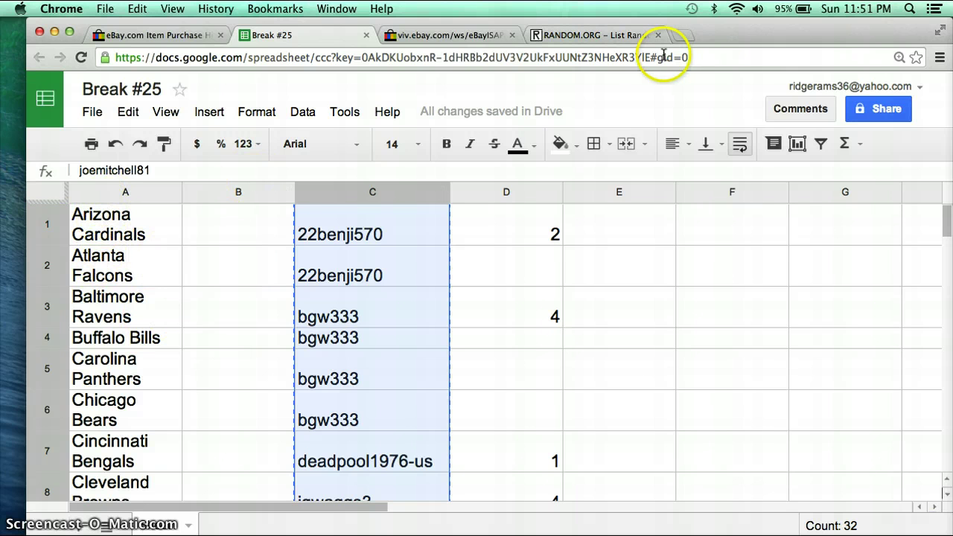
# - Switch to the RANDOM.ORG List Randomizer tab
pyautogui.click(625, 35)
# - Paste the 32 copied buyer names into the RANDOM.ORG list box
pyautogui.click(367, 431)
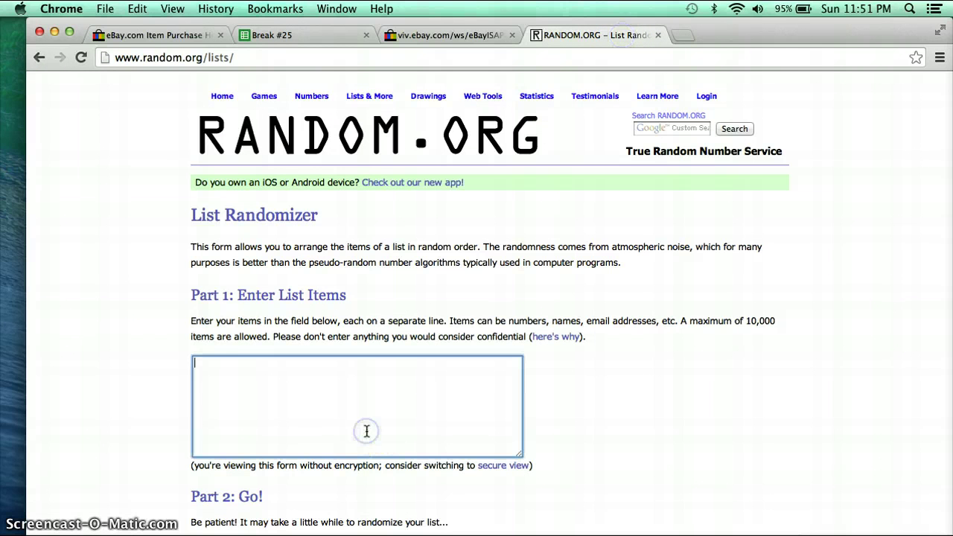
pyautogui.press('super+v')
pyautogui.click(327, 393)
pyautogui.scroll(5, 327, 393)
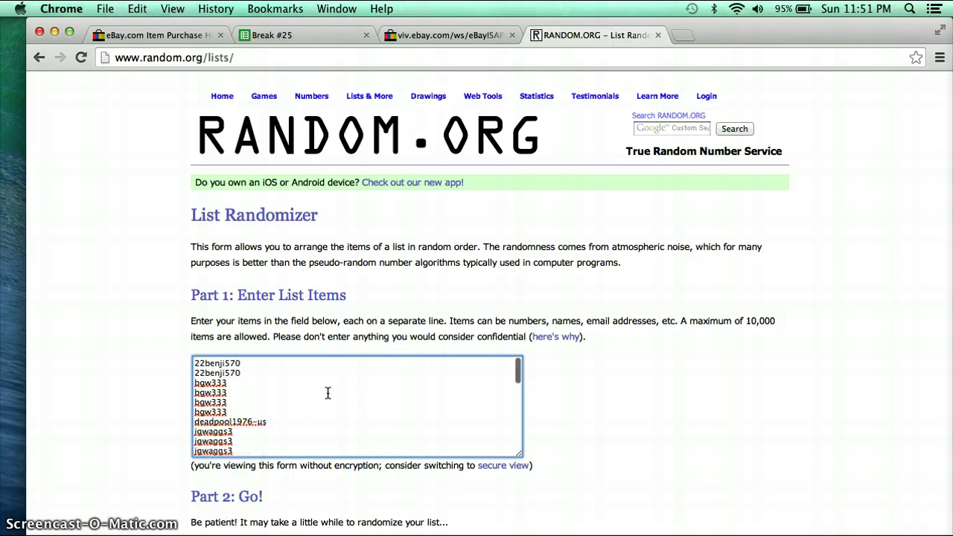
pyautogui.scroll(-10, 328, 393)
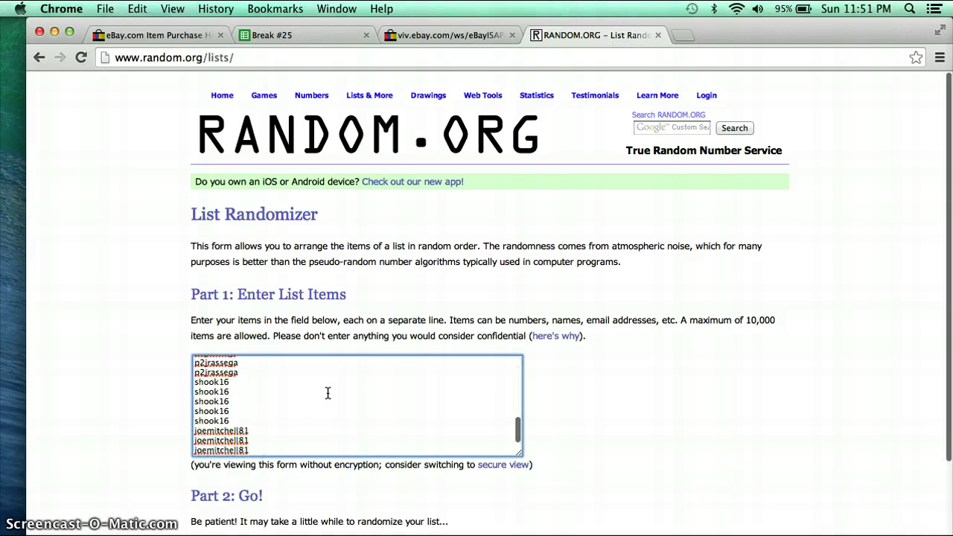
# - Randomize the list three times, select the shuffled names, and return to Break #25
pyautogui.click(220, 510)
pyautogui.scroll(-5, 239, 365)
pyautogui.click(211, 465)
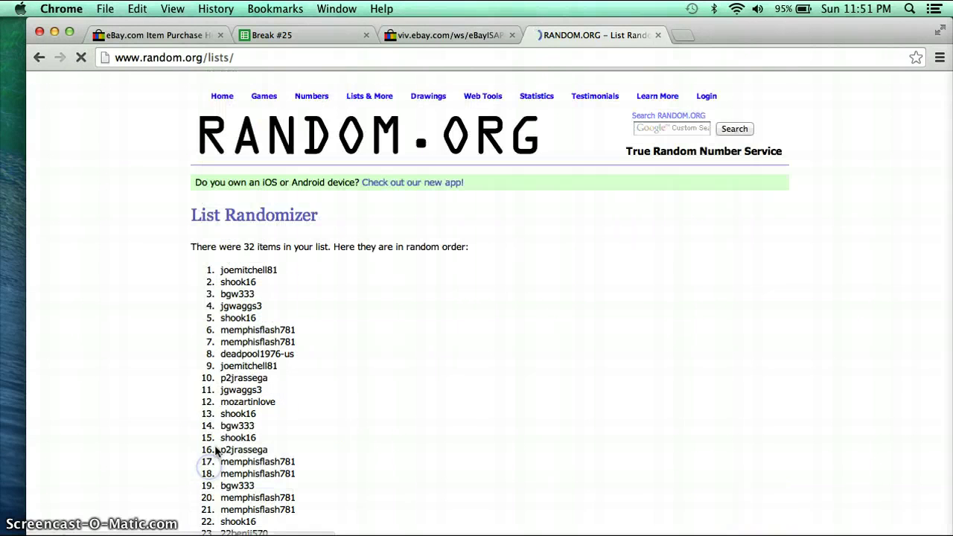
pyautogui.scroll(-5, 286, 343)
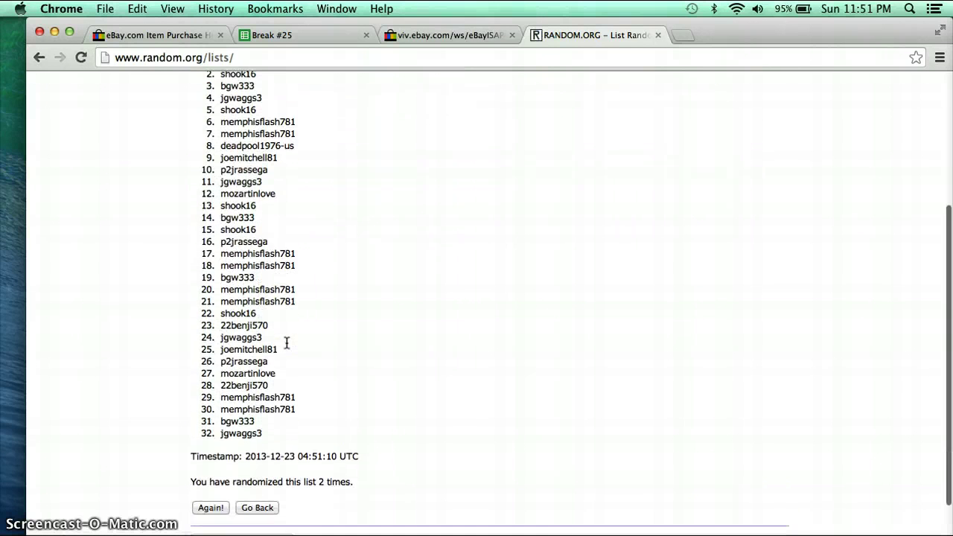
pyautogui.click(212, 483)
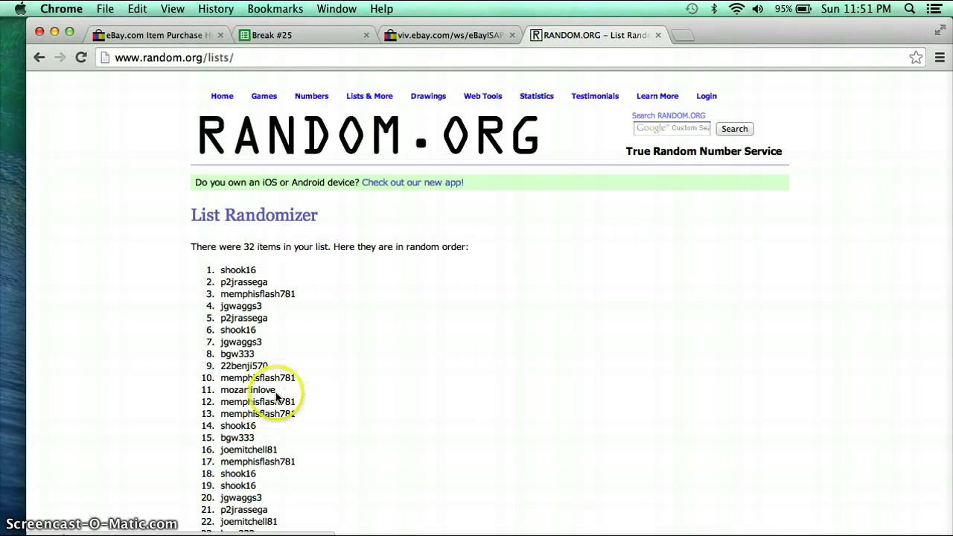
pyautogui.scroll(-5, 276, 395)
pyautogui.scroll(-1, 276, 395)
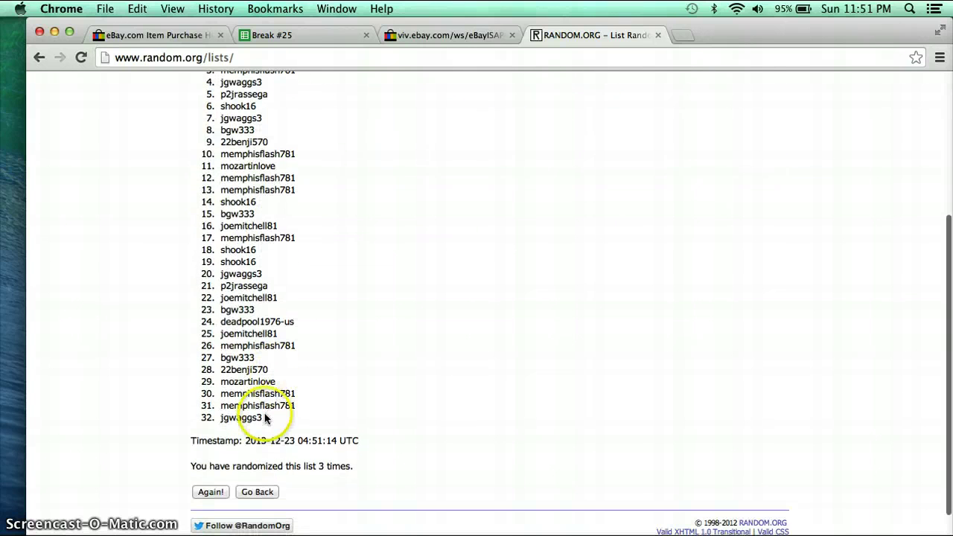
pyautogui.moveTo(264, 419)
pyautogui.mouseDown()
pyautogui.moveTo(181, 340)
pyautogui.moveTo(181, 100)
pyautogui.moveTo(162, 11)
pyautogui.moveTo(171, 265)
pyautogui.mouseUp()
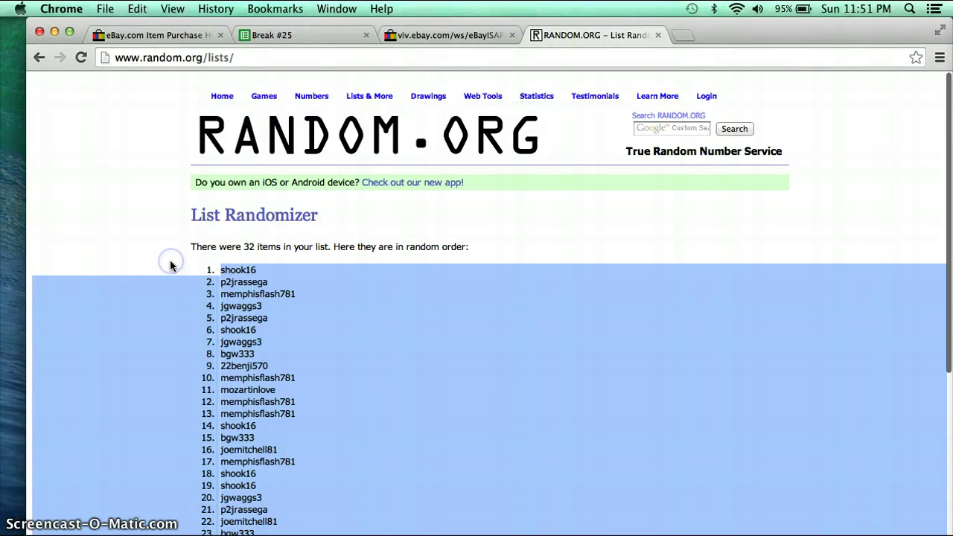
pyautogui.click(318, 37)
# - Paste the shuffled names into column B from B1 and autofit column B's width
pyautogui.moveTo(213, 234)
pyautogui.mouseDown()
pyautogui.moveTo(207, 506)
pyautogui.moveTo(208, 191)
pyautogui.moveTo(207, 298)
pyautogui.mouseUp()
pyautogui.hotkey('ctrl', 'v')
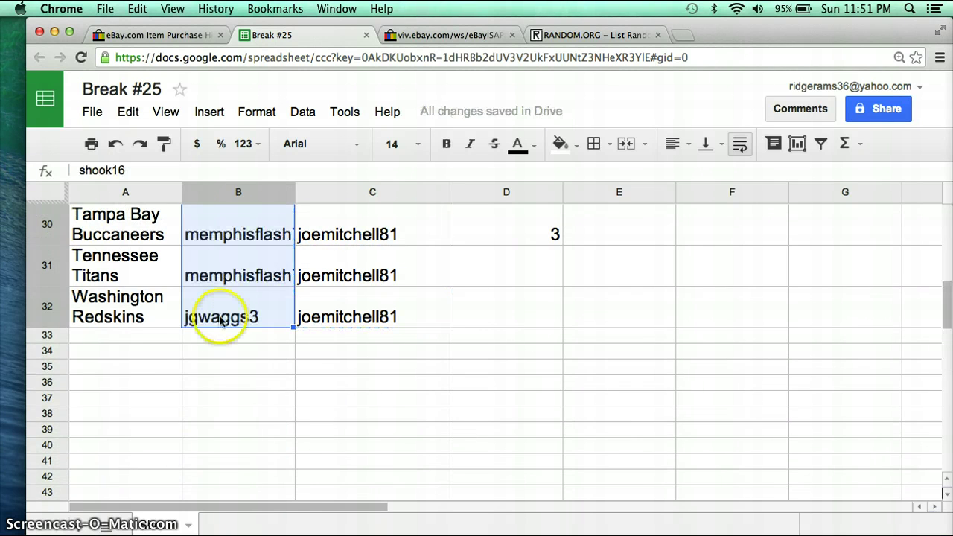
pyautogui.scroll(10, 223, 319)
pyautogui.click(295, 194)
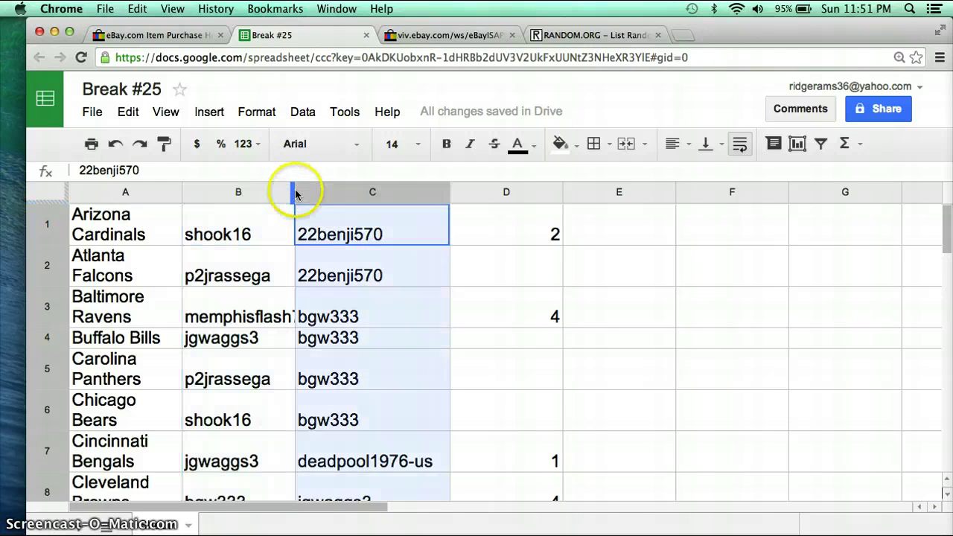
pyautogui.doubleClick(294, 192)
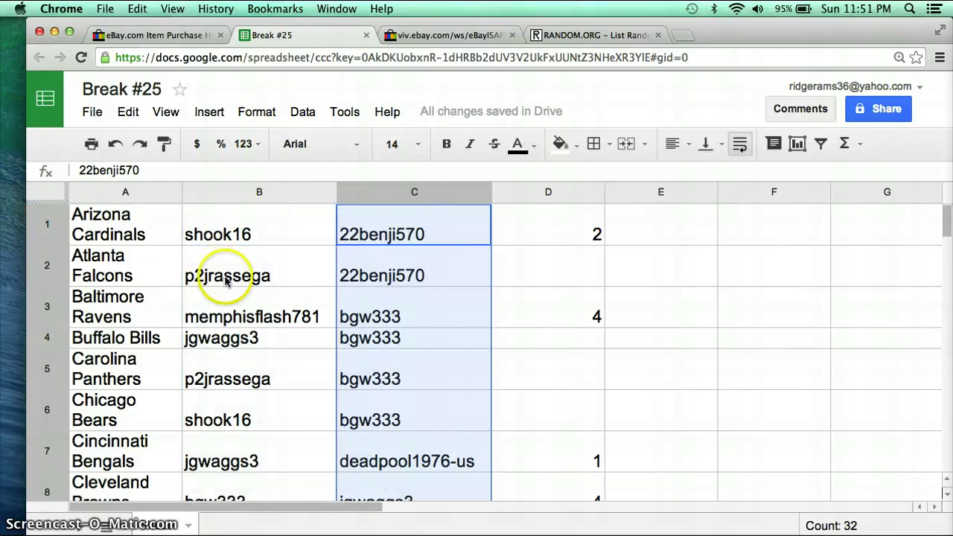
# - Go through the buyers for Arizona Cardinals through Cleveland Browns in B1–B8
pyautogui.click(272, 301)
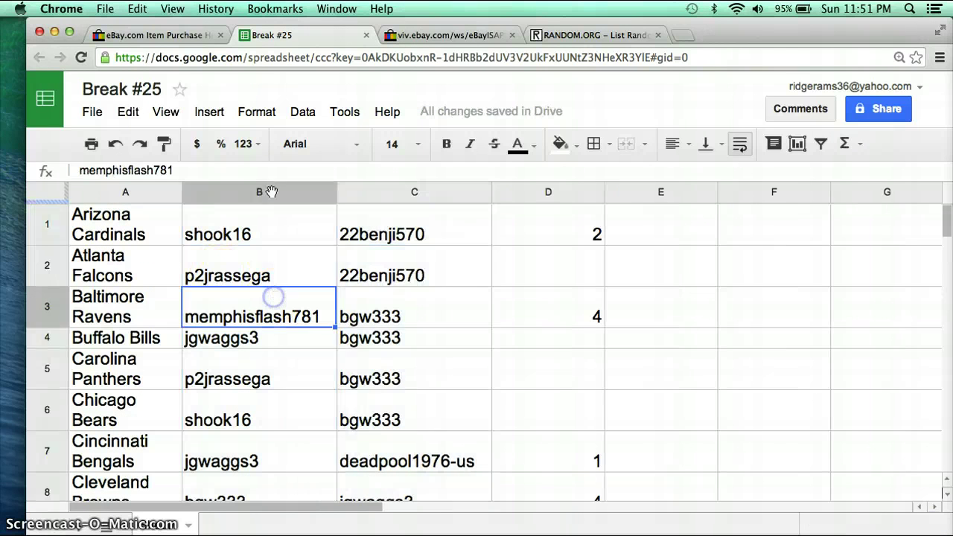
pyautogui.click(246, 233)
pyautogui.click(267, 264)
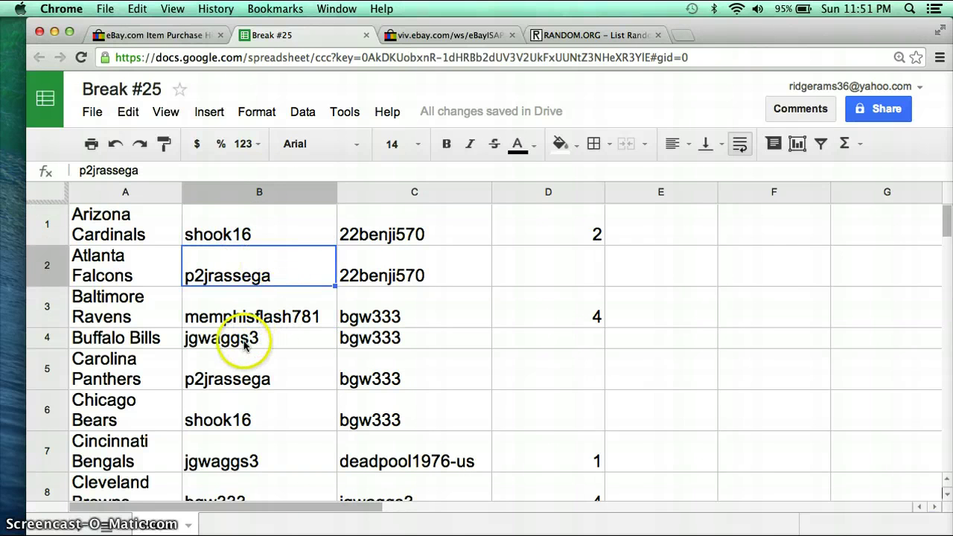
pyautogui.click(242, 340)
pyautogui.click(255, 372)
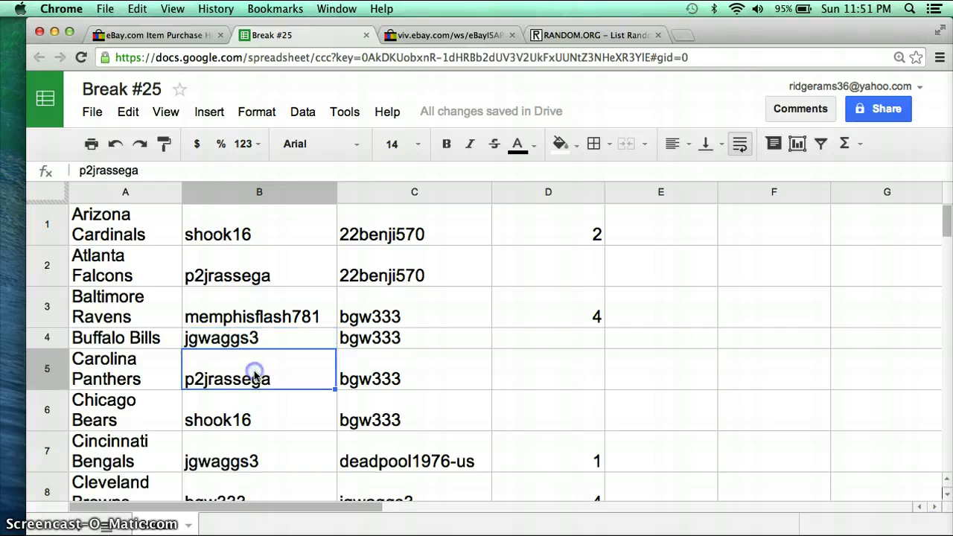
pyautogui.click(261, 417)
pyautogui.click(255, 457)
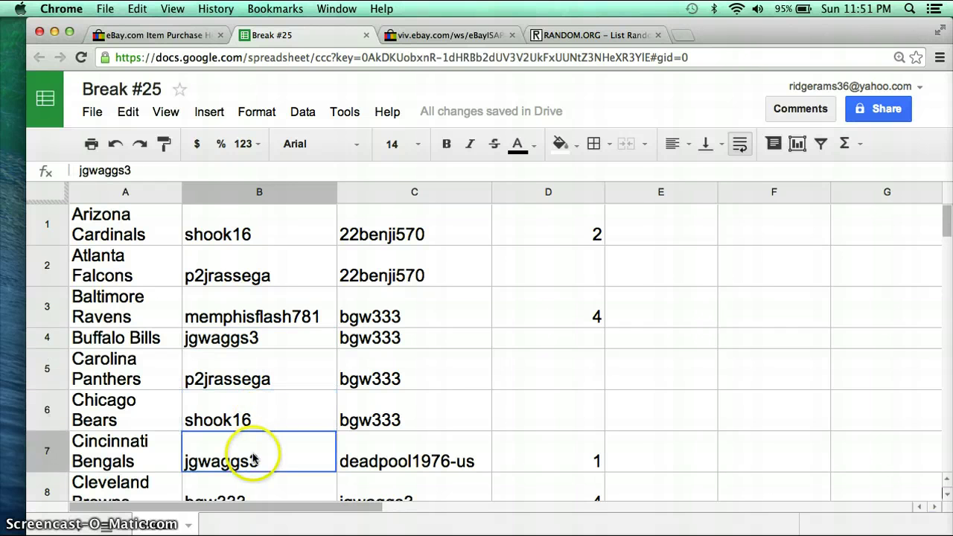
pyautogui.scroll(-2, 254, 459)
pyautogui.scroll(-1, 254, 460)
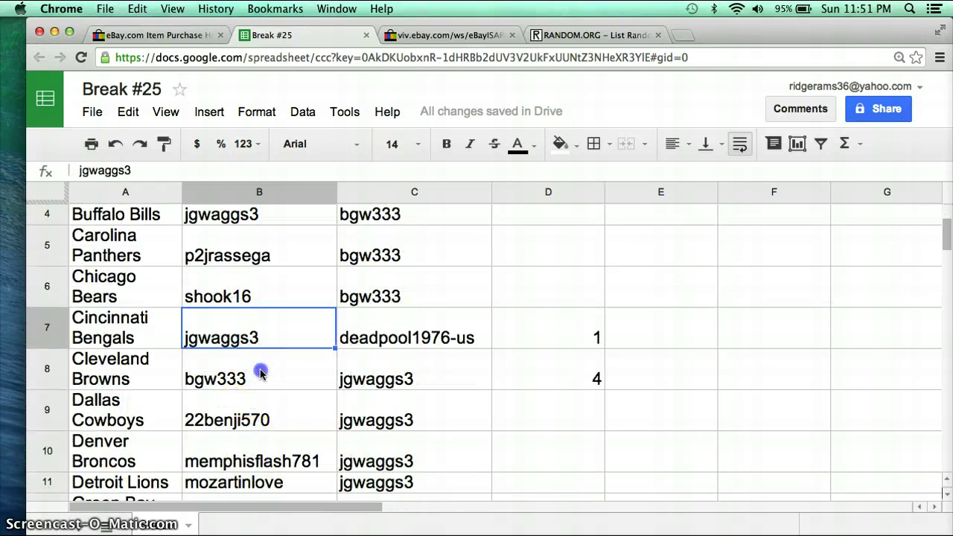
pyautogui.click(260, 372)
pyautogui.click(267, 422)
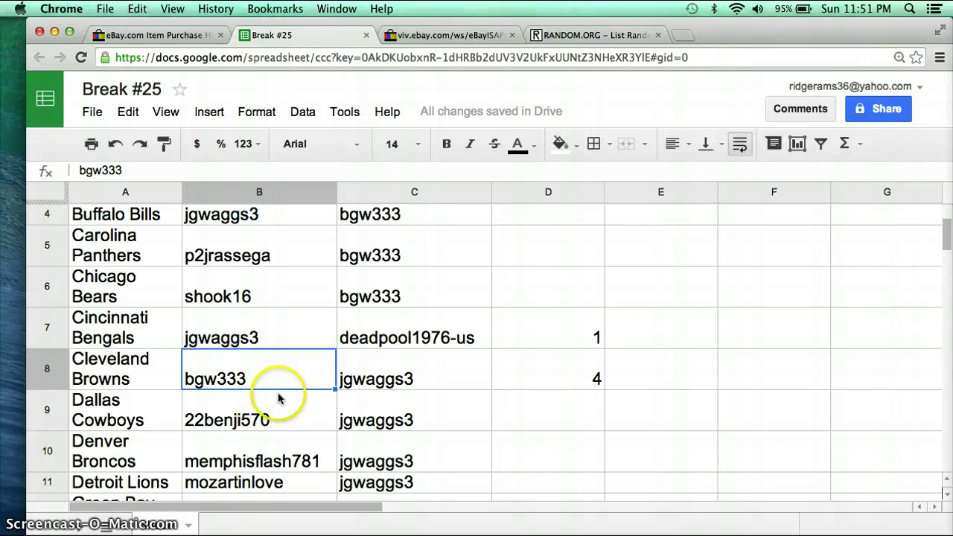
# - Go through the buyers for Dallas Cowboys through Minnesotta Vikings in B9–B18
pyautogui.click(277, 400)
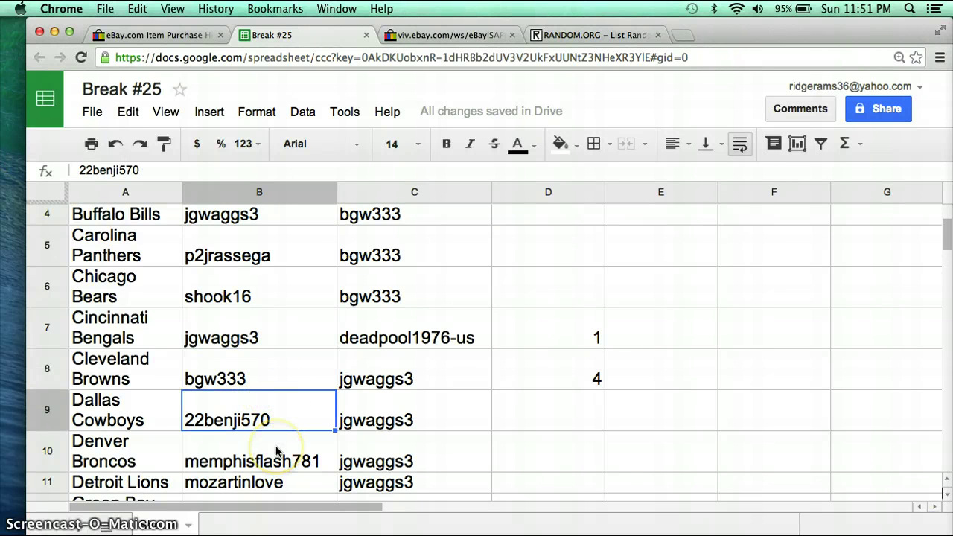
pyautogui.scroll(-2, 276, 451)
pyautogui.click(277, 426)
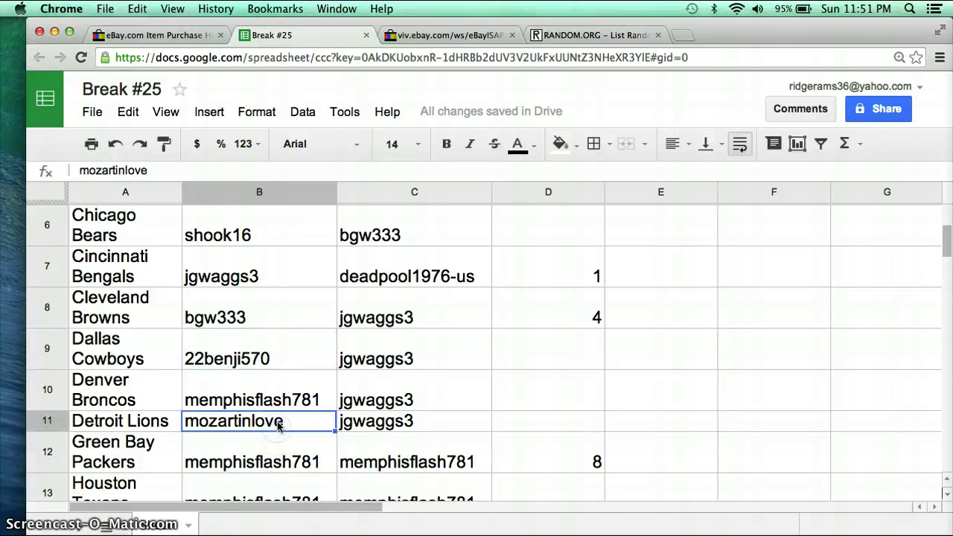
pyautogui.scroll(-2, 279, 424)
pyautogui.click(277, 371)
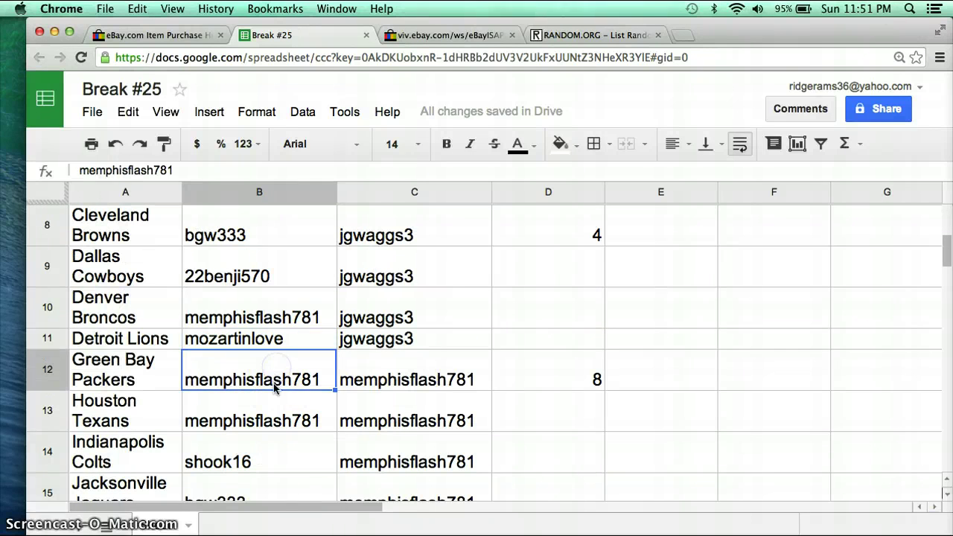
pyautogui.click(266, 409)
pyautogui.scroll(-2, 266, 412)
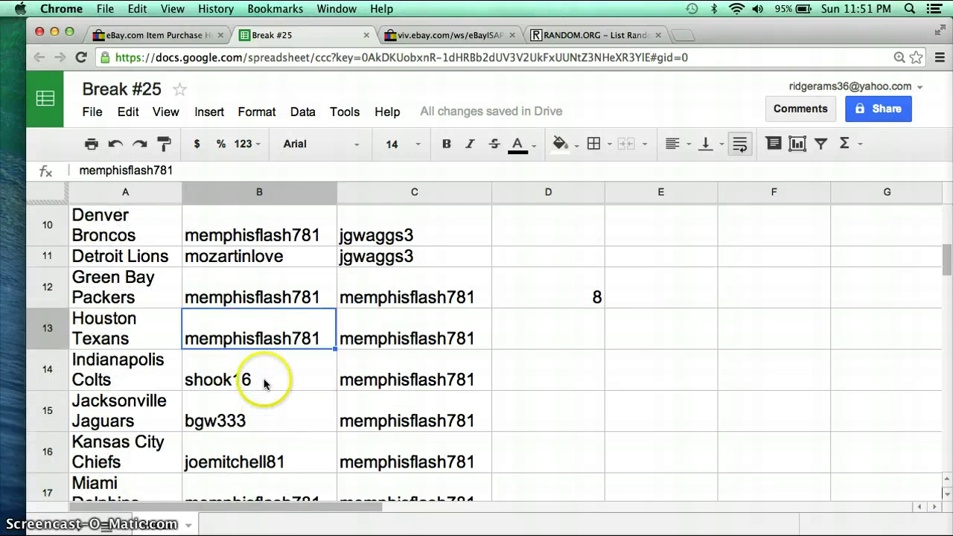
pyautogui.click(265, 382)
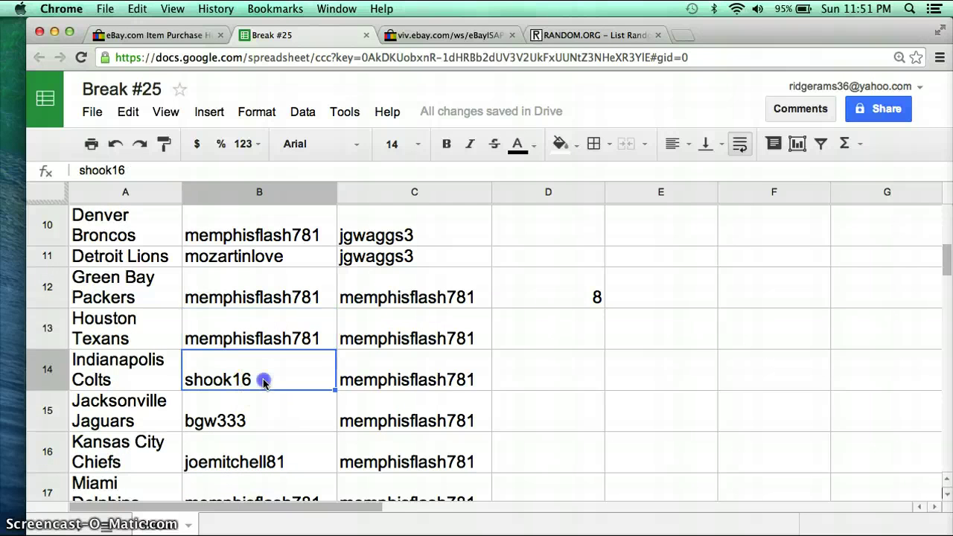
pyautogui.click(254, 422)
pyautogui.scroll(-2, 252, 409)
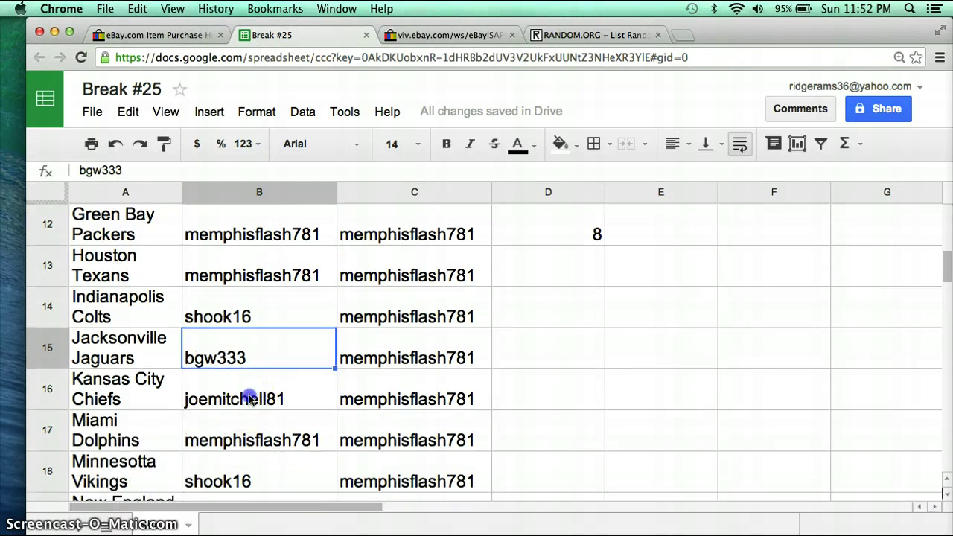
pyautogui.click(250, 399)
pyautogui.scroll(-2, 253, 394)
pyautogui.click(267, 360)
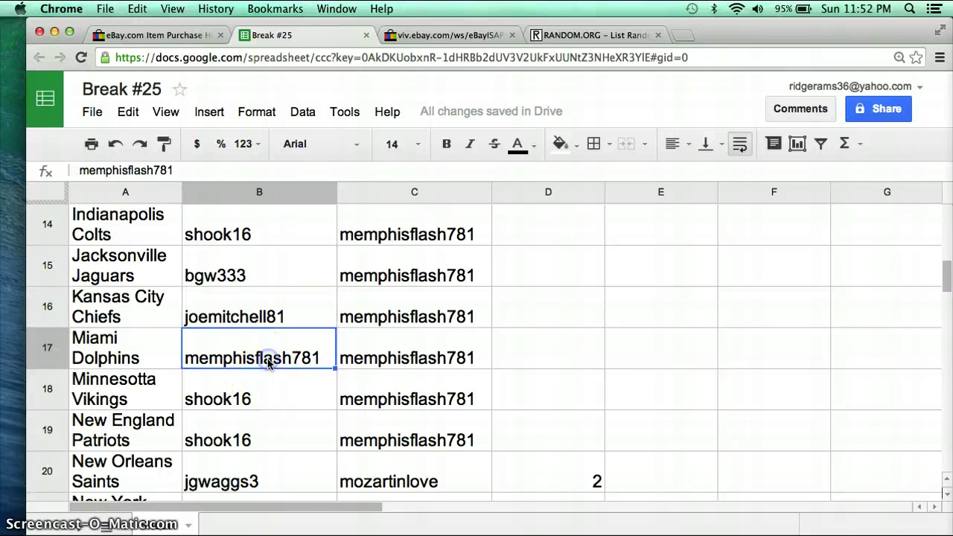
pyautogui.scroll(-1, 264, 387)
pyautogui.click(264, 348)
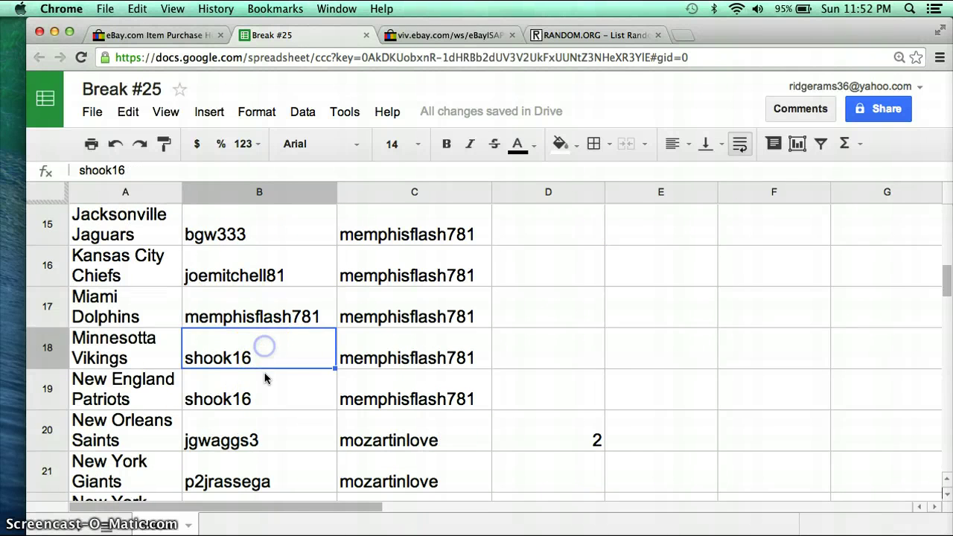
# - Go through the buyers for New England Patriots through San Francisco 49ers in B19–B27
pyautogui.click(264, 383)
pyautogui.click(282, 436)
pyautogui.scroll(-1, 283, 436)
pyautogui.click(283, 436)
pyautogui.scroll(-2, 282, 437)
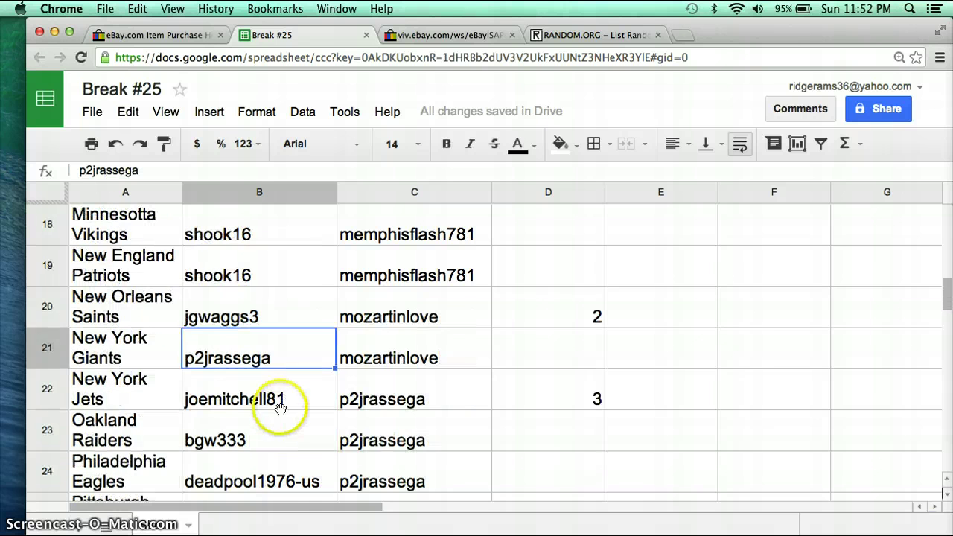
pyautogui.click(281, 405)
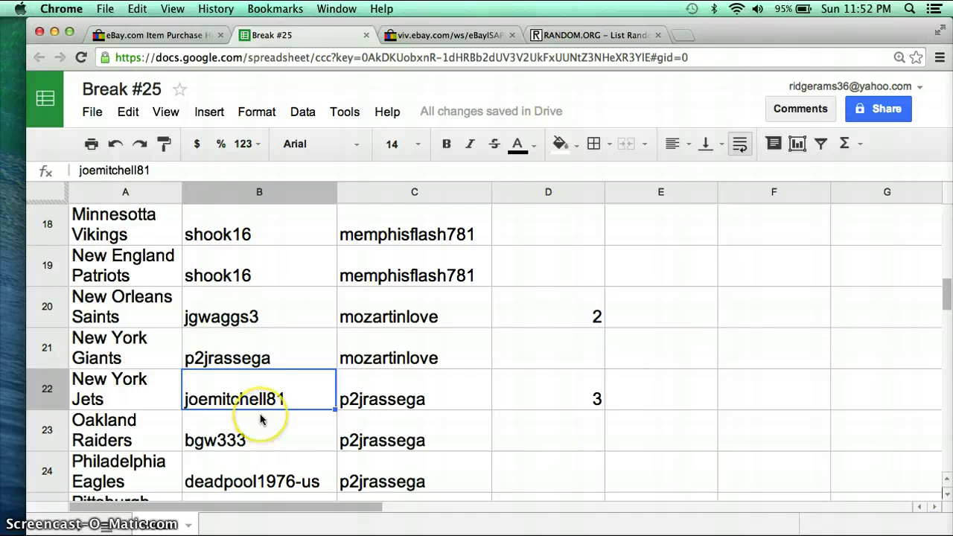
pyautogui.click(260, 419)
pyautogui.scroll(-2, 260, 413)
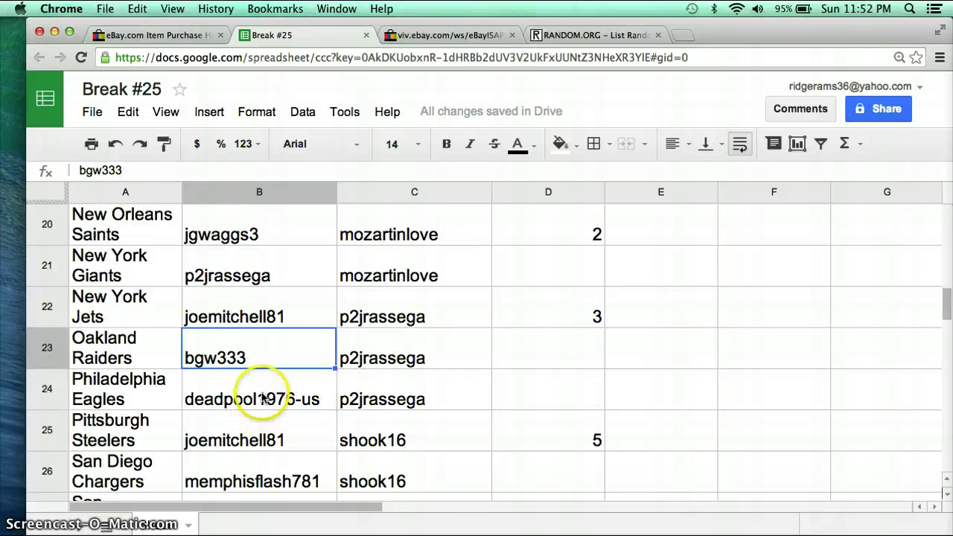
pyautogui.click(262, 398)
pyautogui.scroll(-3, 262, 400)
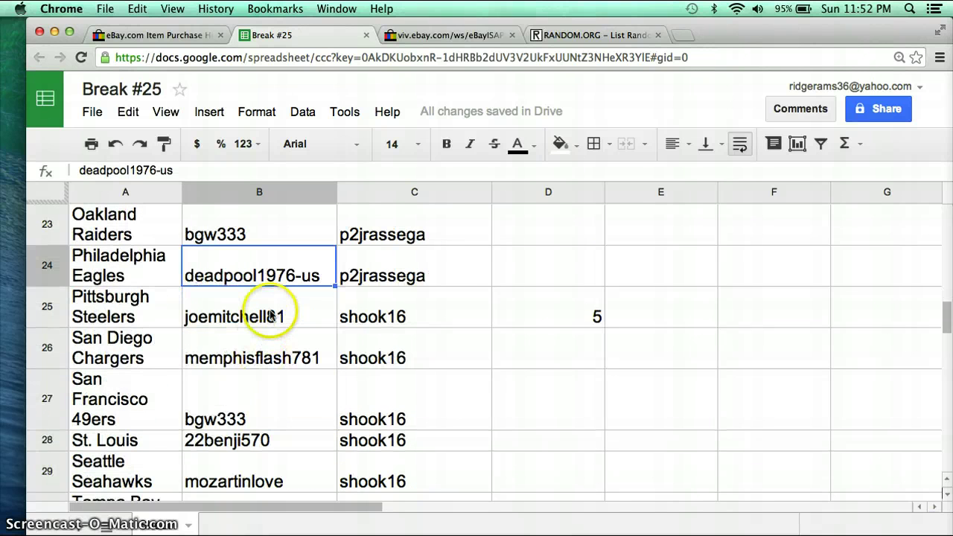
pyautogui.click(270, 315)
pyautogui.click(275, 346)
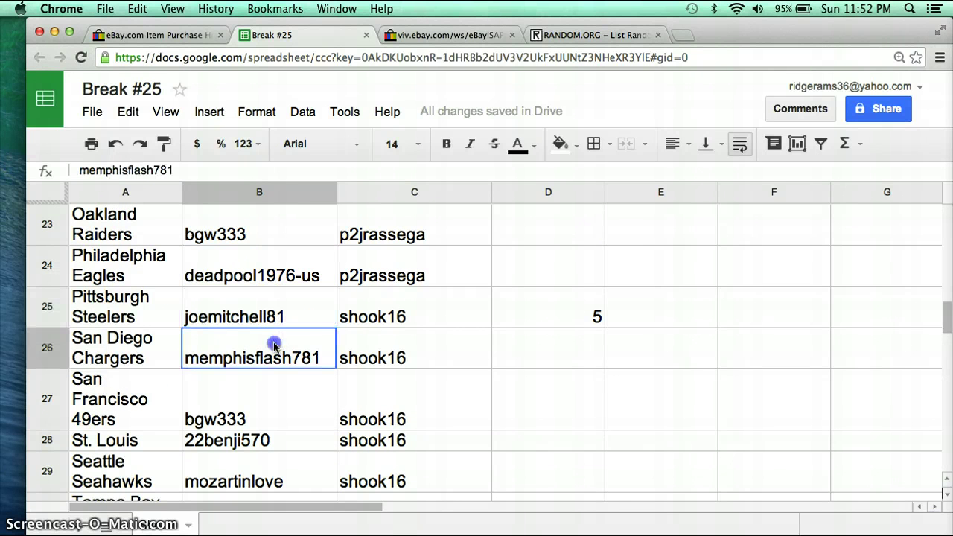
pyautogui.click(258, 406)
# - Go through the buyers for St. Louis through Washington Redskins in B28–B32, then launch Photo Booth
pyautogui.scroll(-1, 260, 399)
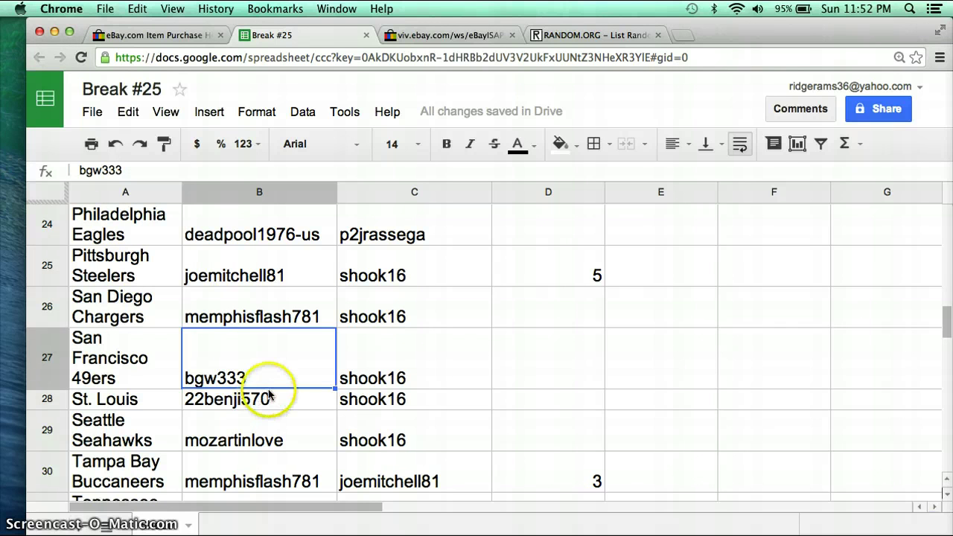
pyautogui.click(269, 396)
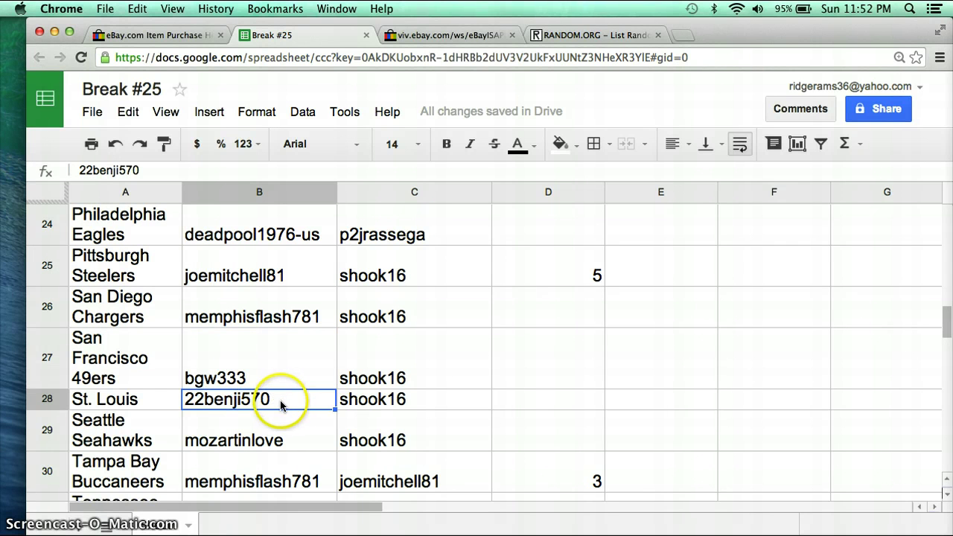
pyautogui.click(276, 432)
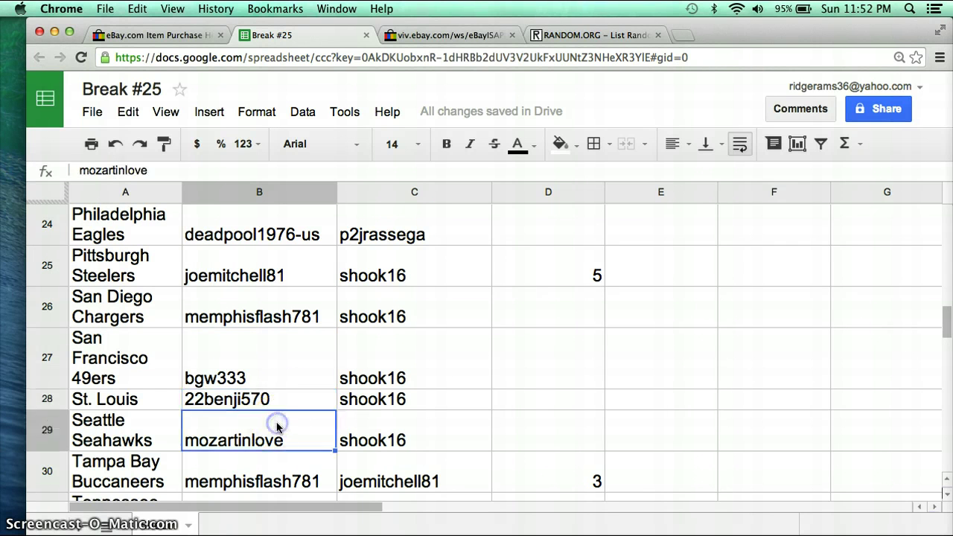
pyautogui.scroll(-2, 276, 428)
pyautogui.scroll(-1, 277, 417)
pyautogui.click(286, 365)
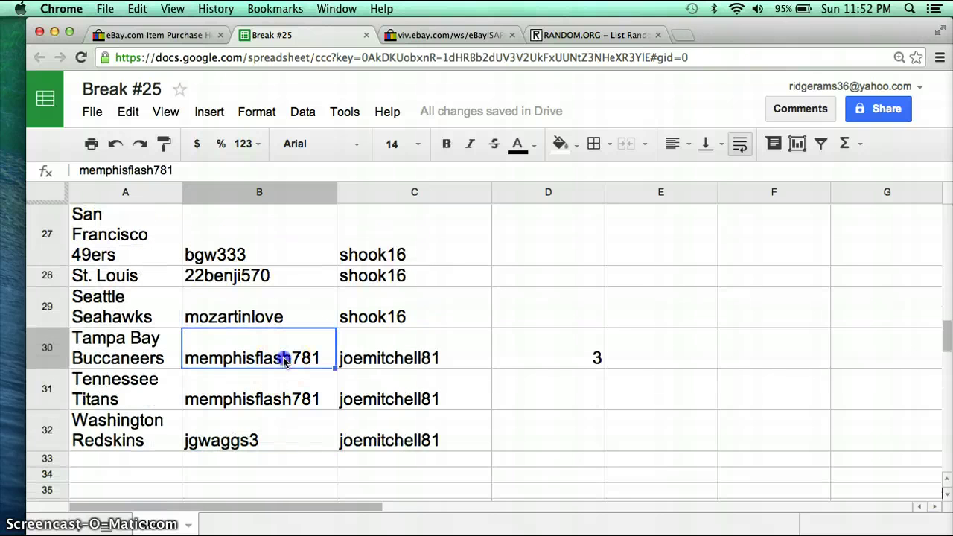
pyautogui.click(275, 394)
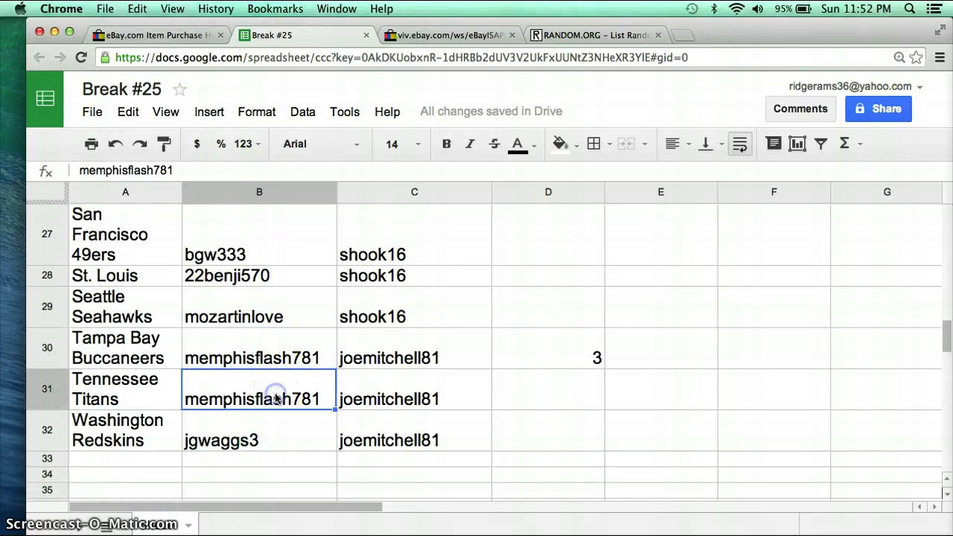
pyautogui.click(253, 434)
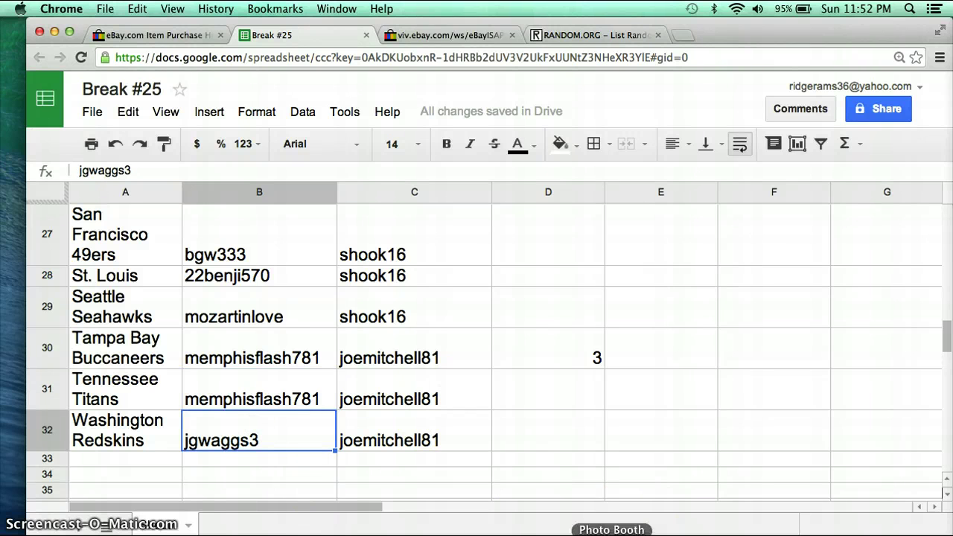
pyautogui.click(598, 528)
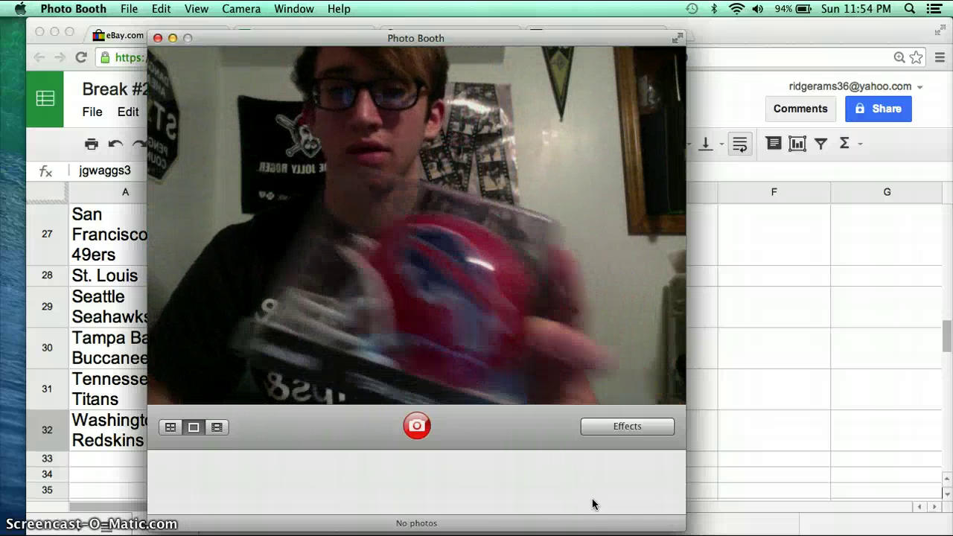
# - Bring the Break #25 sheet back in front and scroll up to the top rows
pyautogui.click(134, 401)
pyautogui.scroll(15, 134, 400)
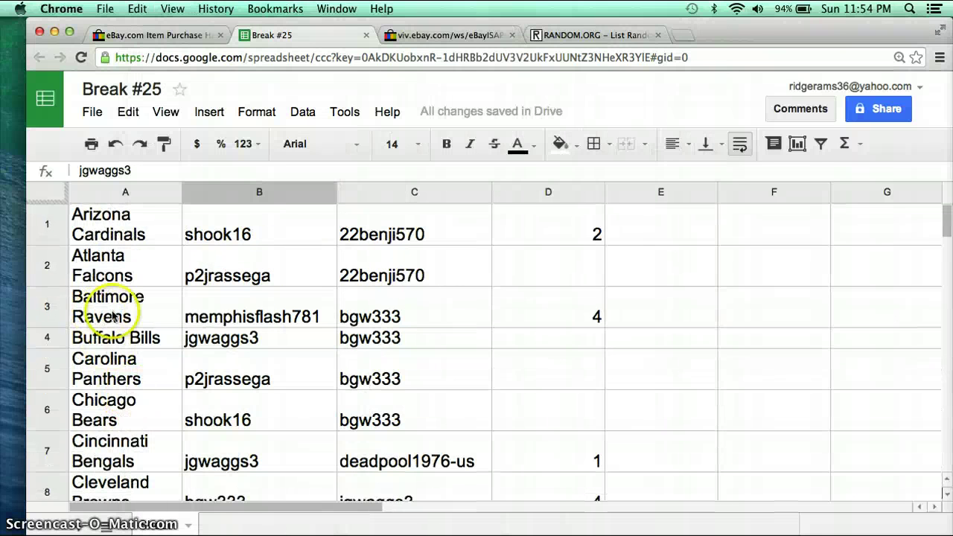